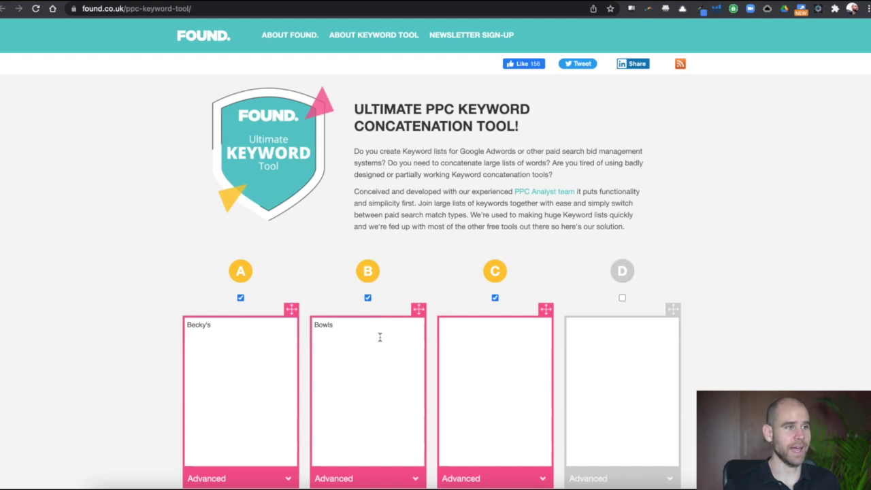
{"action": "left_click", "coordinate": [271, 379]}
{"action": "left_click", "coordinate": [332, 352]}
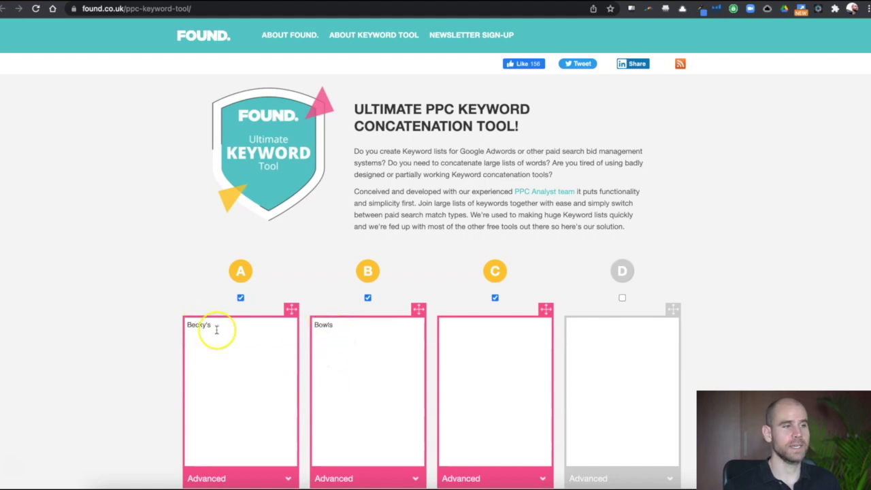
{"action": "left_click", "coordinate": [325, 327]}
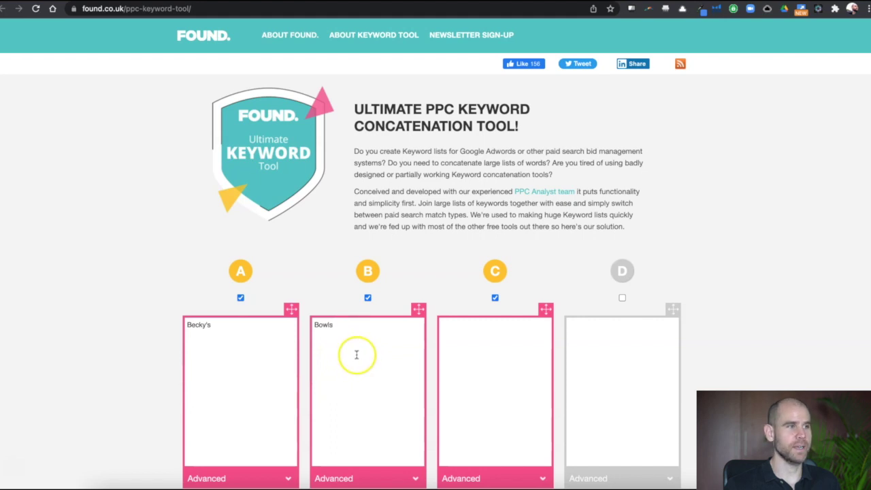
Exclude list C from the concatenation and switch the output match type from Broad match to Modified broad match.
{"action": "left_click", "coordinate": [496, 298]}
{"action": "scroll", "coordinate": [356, 369], "scroll_direction": "down", "scroll_amount": 5}
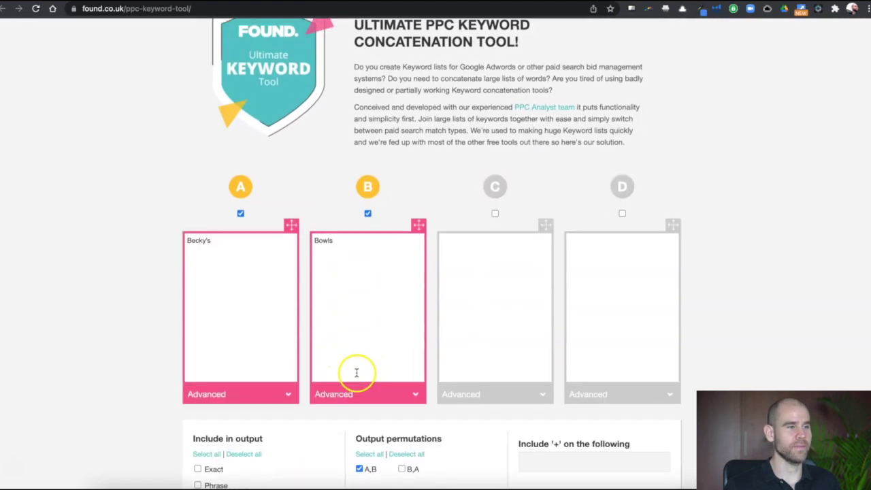
{"action": "scroll", "coordinate": [346, 351], "scroll_direction": "up", "scroll_amount": 3}
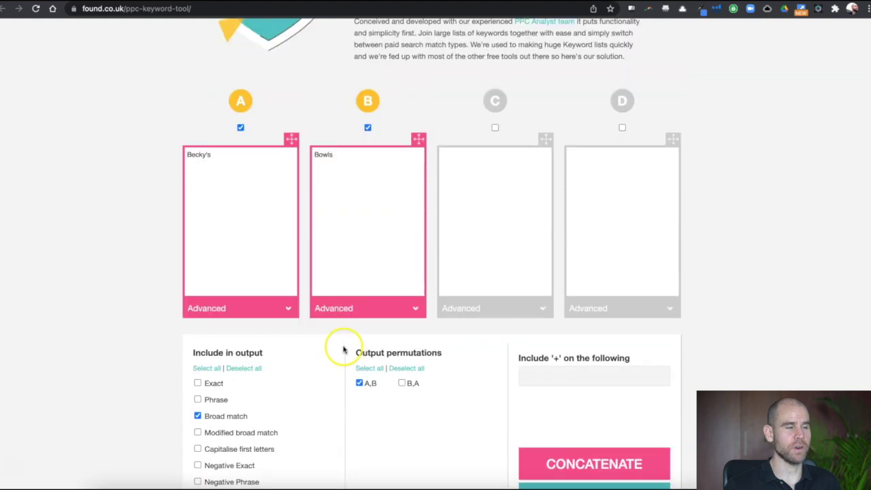
{"action": "left_click", "coordinate": [198, 409]}
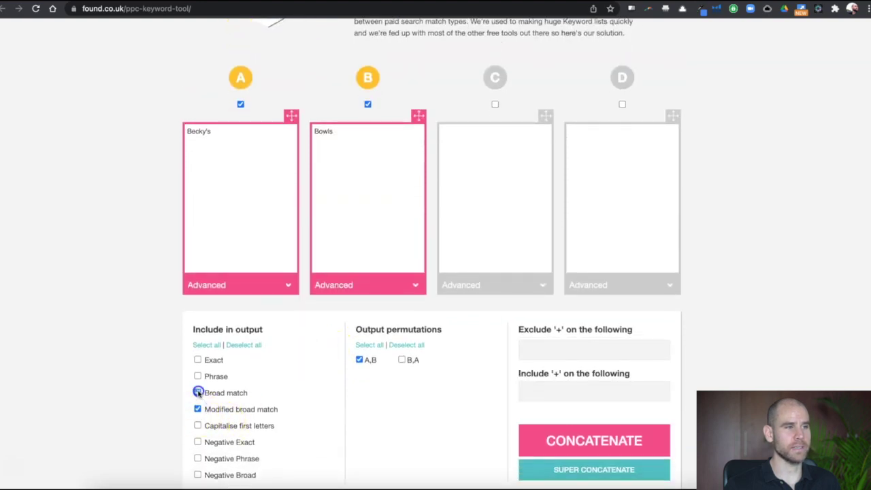
{"action": "left_click", "coordinate": [198, 393]}
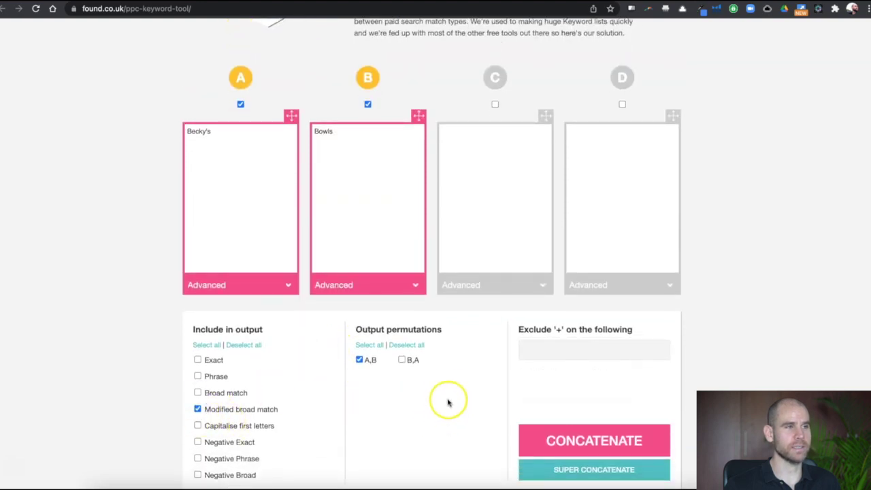
Add the B,A permutation to the output and concatenate the two keyword lists.
{"action": "scroll", "coordinate": [439, 392], "scroll_direction": "down", "scroll_amount": 3}
{"action": "left_click", "coordinate": [402, 281]}
{"action": "scroll", "coordinate": [432, 311], "scroll_direction": "up", "scroll_amount": 3}
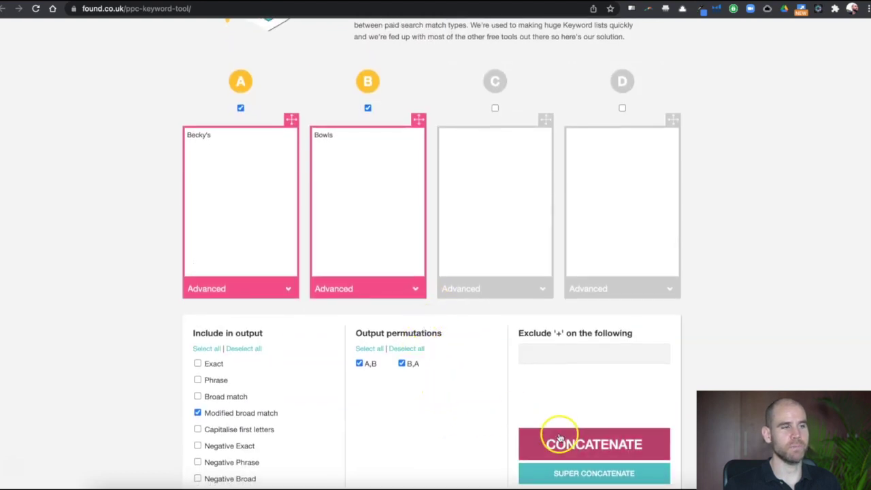
{"action": "left_click", "coordinate": [582, 446]}
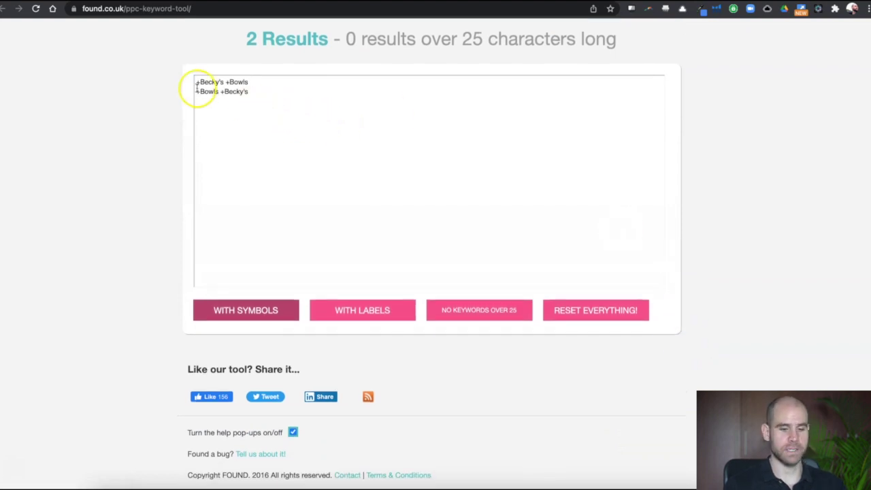
Add the misspelling "beckis" to list A and the misspellings "bols" and "boles" to list B, each on its own line.
{"action": "scroll", "coordinate": [286, 126], "scroll_direction": "up", "scroll_amount": 6}
{"action": "type", "text": "beckis"}
{"action": "left_click", "coordinate": [328, 111]}
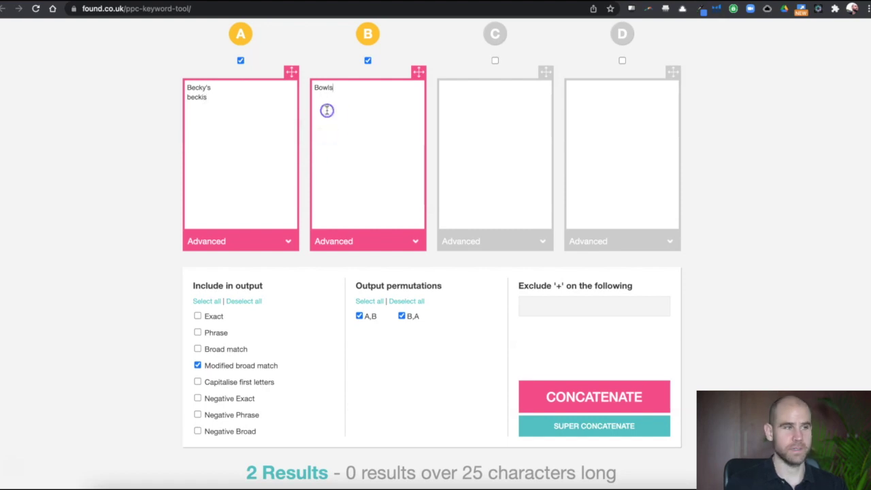
{"action": "key", "text": "Return"}
{"action": "type", "text": "bol"}
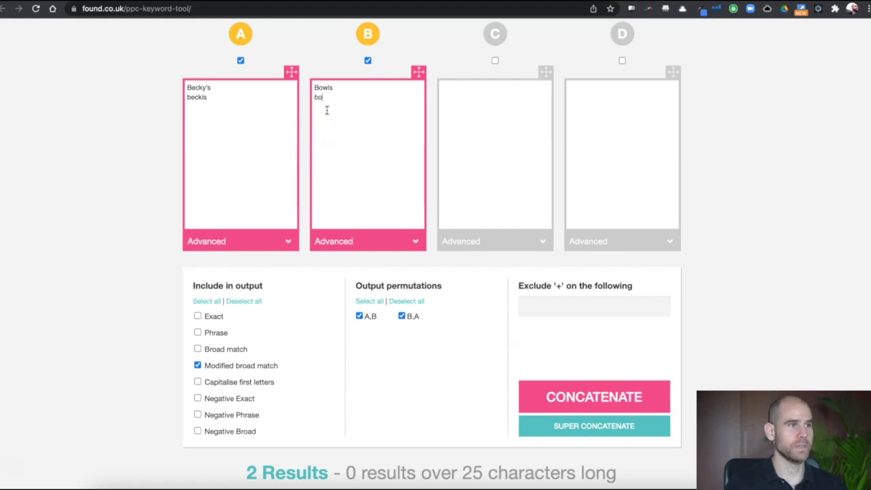
{"action": "type", "text": "s "}
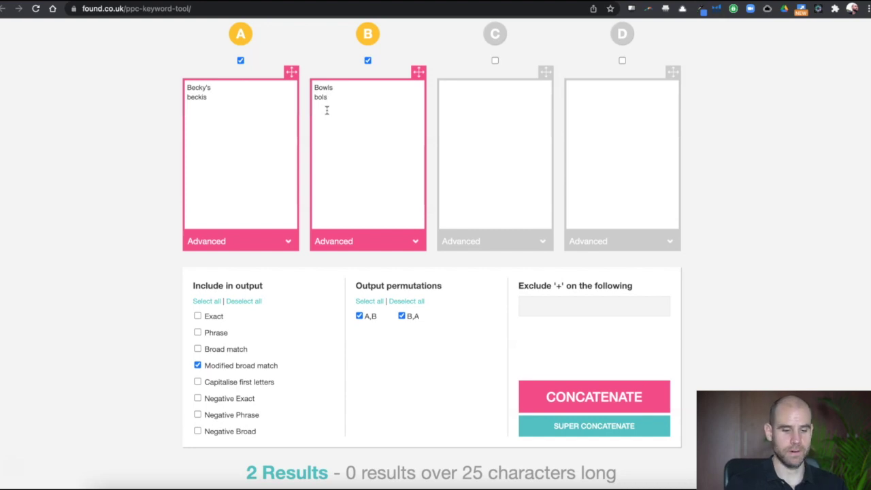
{"action": "type", "text": "boles"}
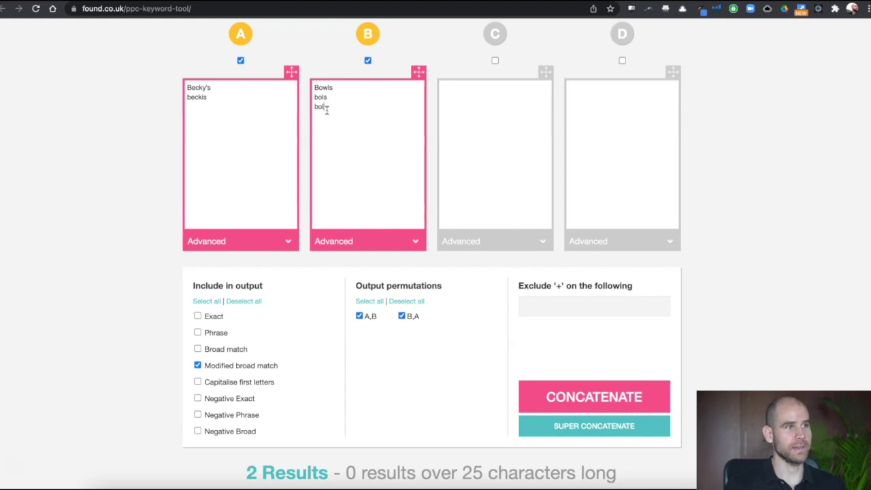
Add "beki" on a new line in list A and concatenate the keyword lists again.
{"action": "left_click", "coordinate": [230, 100]}
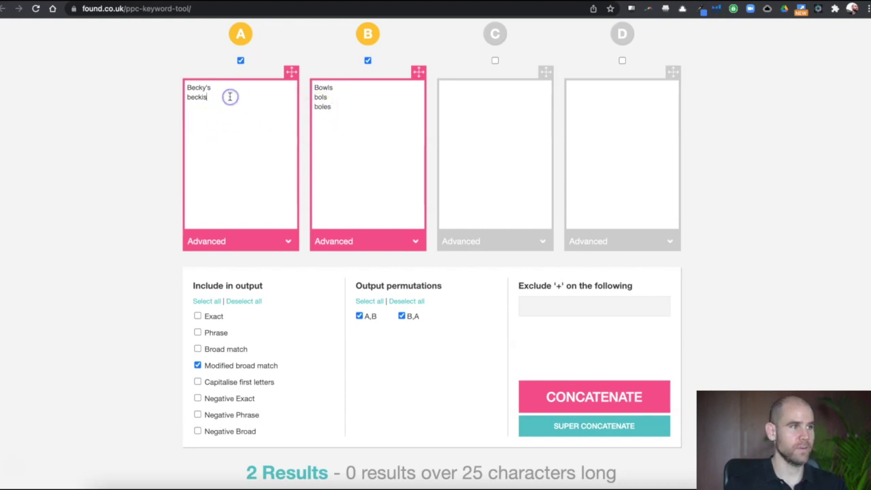
{"action": "key", "text": "Return"}
{"action": "type", "text": "beki"}
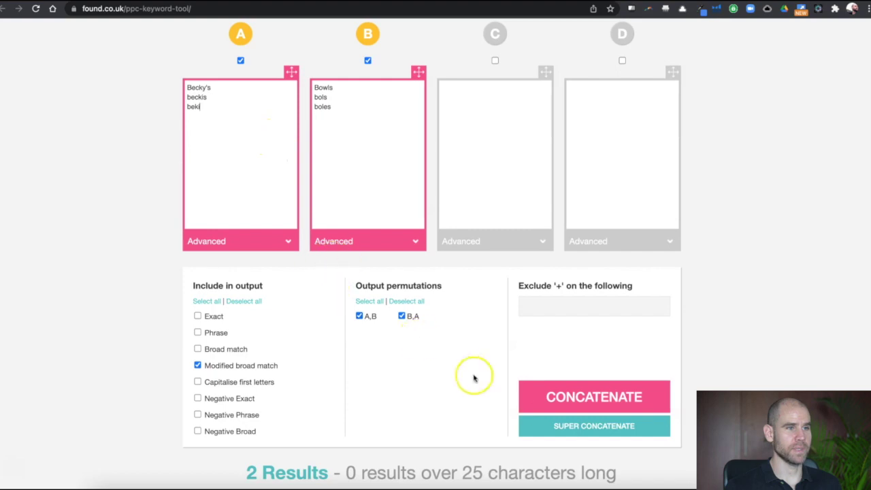
{"action": "left_click", "coordinate": [527, 399]}
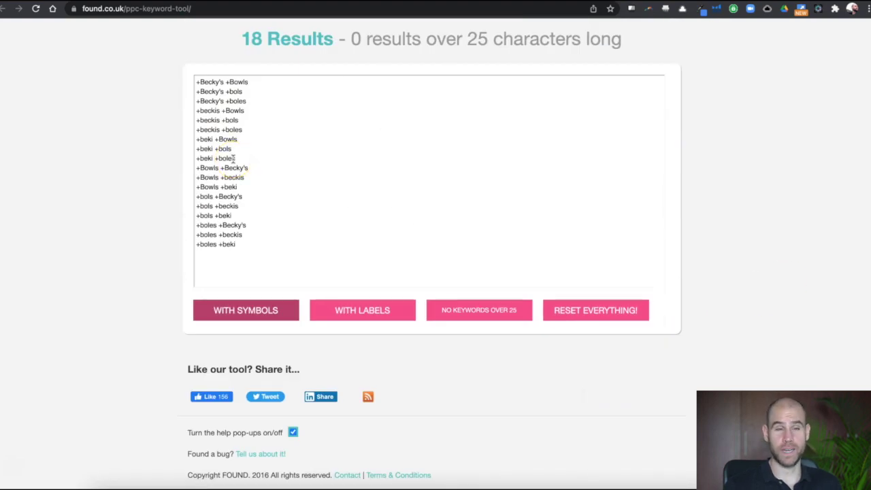
{"action": "left_click", "coordinate": [230, 166]}
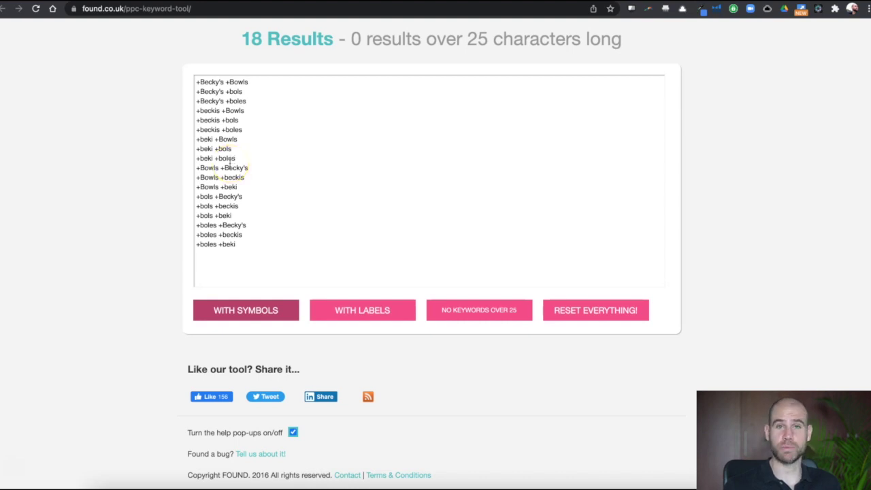
{"action": "left_click", "coordinate": [216, 121]}
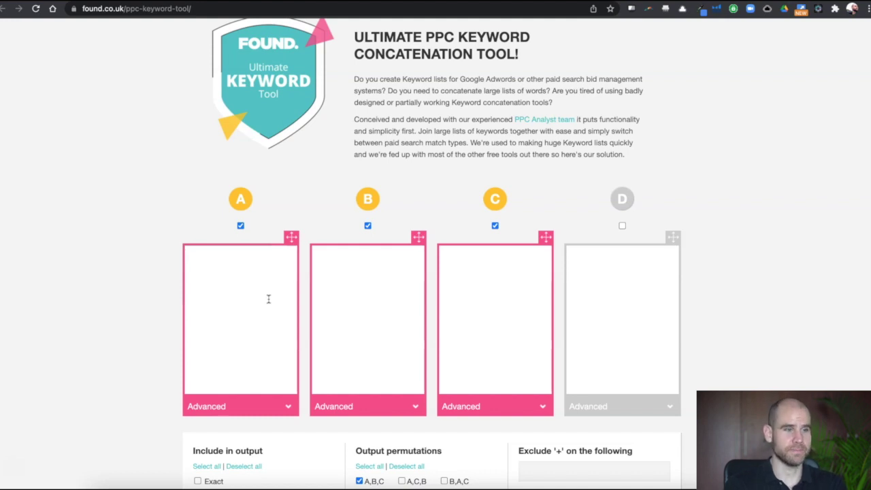
Enter "black" in list A, "plastic" in list B and "knives" in list C.
{"action": "type", "text": "black"}
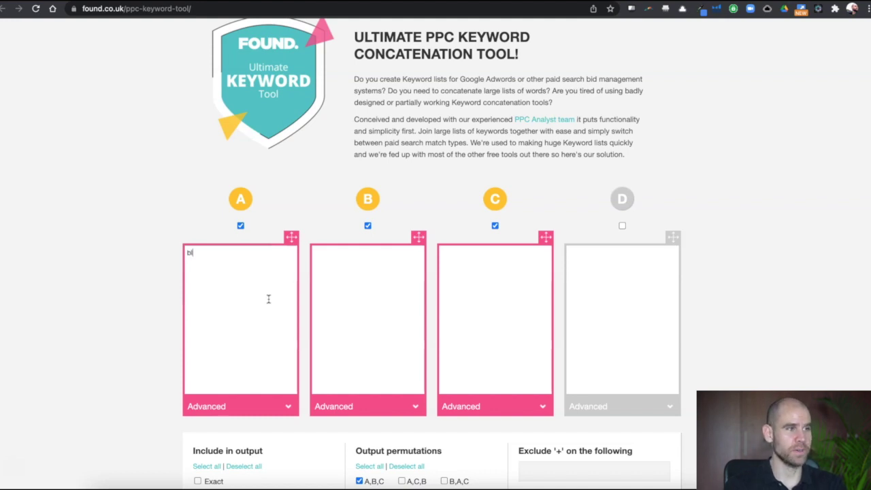
{"action": "left_click", "coordinate": [333, 285]}
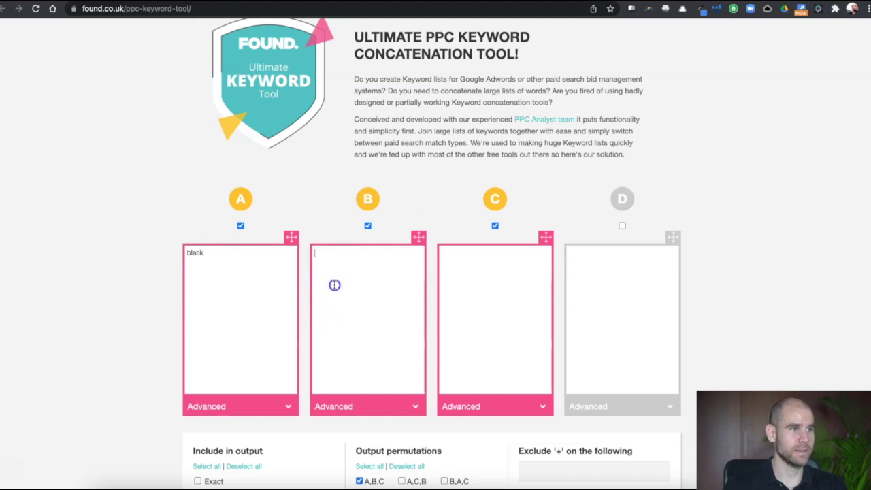
{"action": "type", "text": "plastic"}
{"action": "left_click", "coordinate": [490, 266]}
{"action": "type", "text": "knives"}
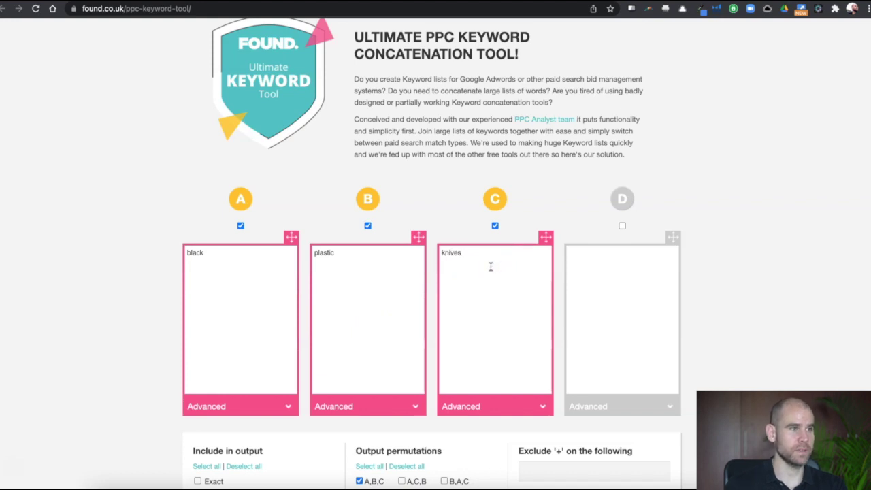
Include the permutations A,C,B, B,A,C, B,C,A, C,A,B and C,B,A alongside A,B,C and concatenate the three lists.
{"action": "scroll", "coordinate": [476, 272], "scroll_direction": "down", "scroll_amount": 2}
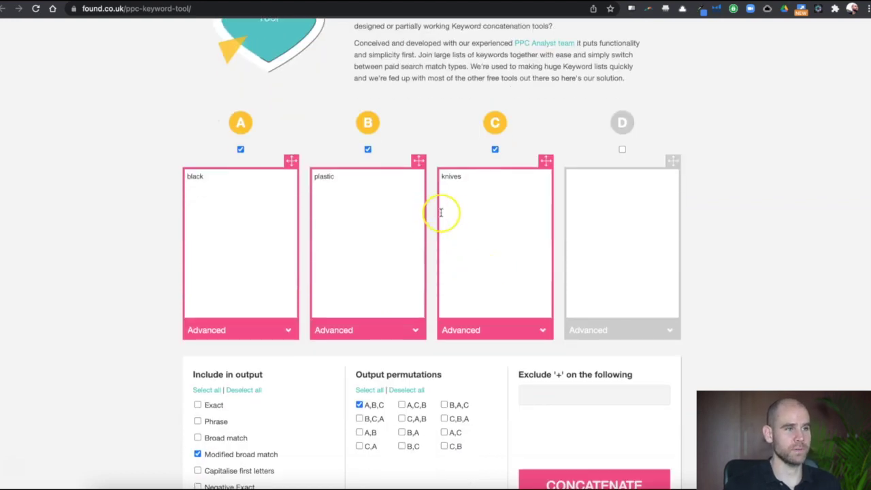
{"action": "scroll", "coordinate": [444, 211], "scroll_direction": "down", "scroll_amount": 1}
{"action": "left_click", "coordinate": [402, 385]}
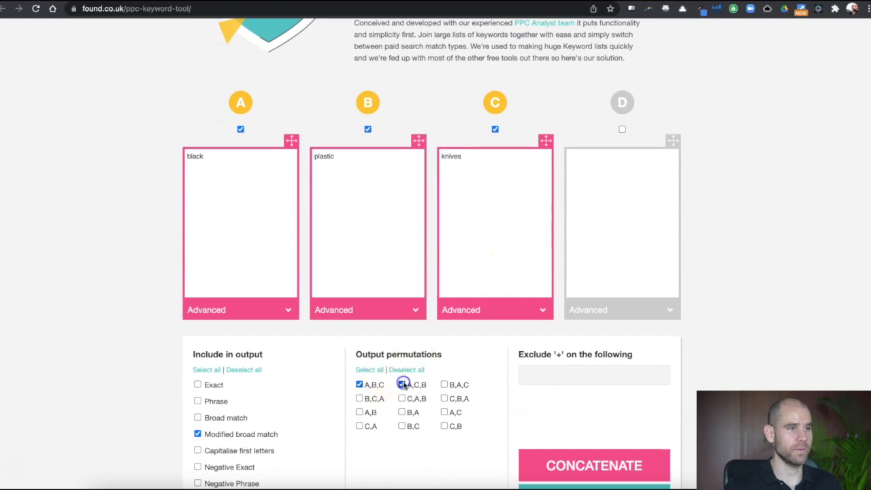
{"action": "left_click", "coordinate": [444, 384]}
{"action": "left_click", "coordinate": [444, 398]}
{"action": "left_click", "coordinate": [398, 399]}
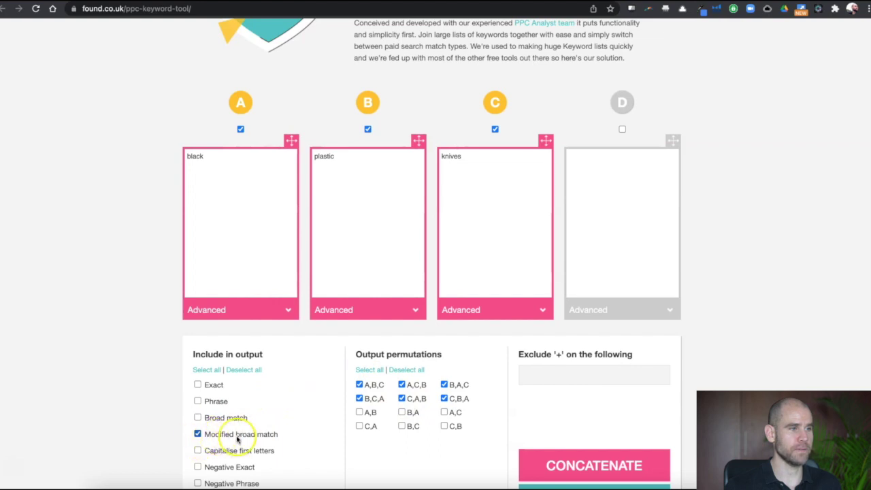
{"action": "scroll", "coordinate": [469, 403], "scroll_direction": "down", "scroll_amount": 1}
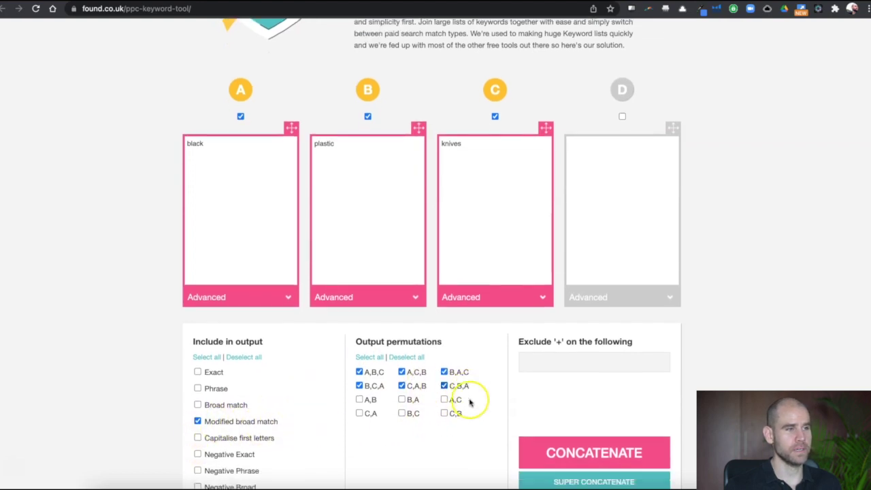
{"action": "left_click", "coordinate": [579, 432]}
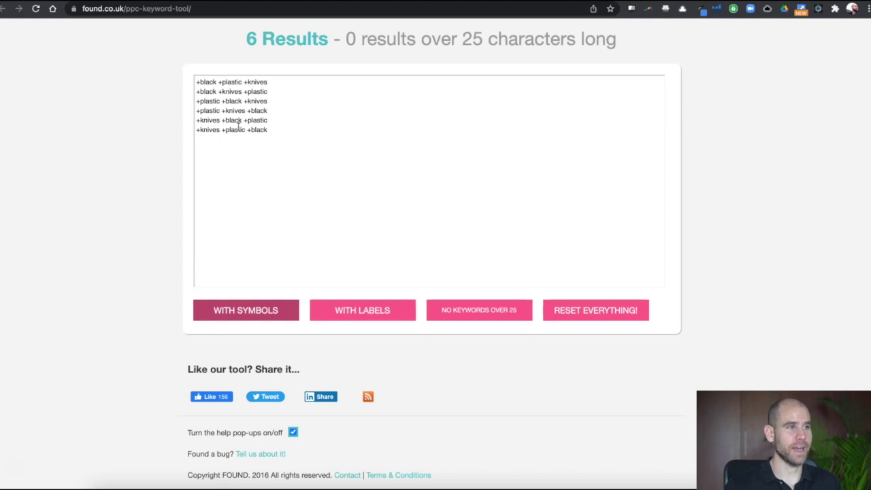
{"action": "scroll", "coordinate": [239, 123], "scroll_direction": "up", "scroll_amount": 15}
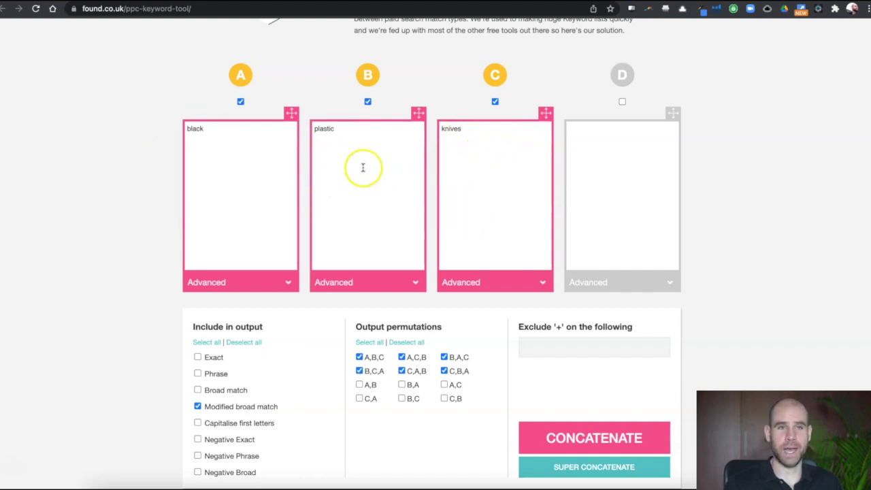
{"action": "left_click", "coordinate": [454, 136]}
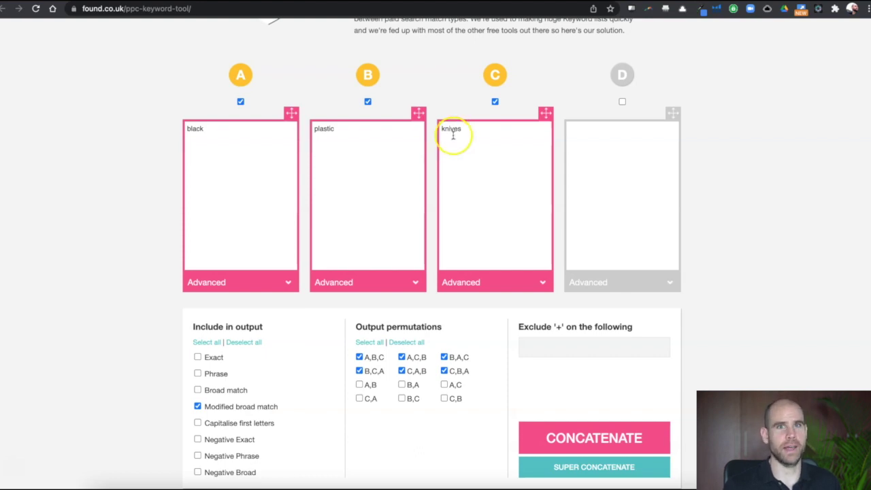